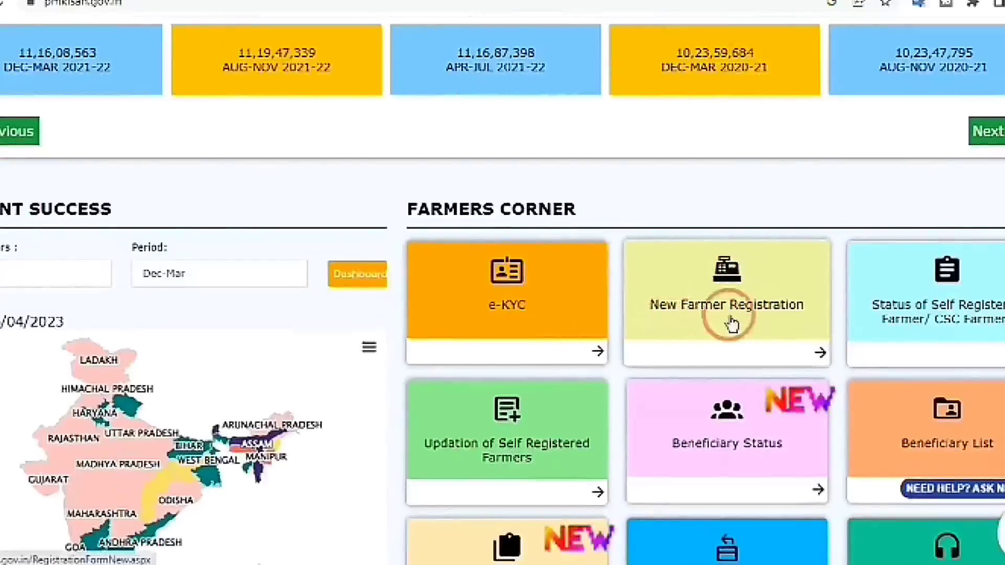
Open the New Farmer Registration form and choose Rural Farmer Registration as the registration type
left_click(817, 352)
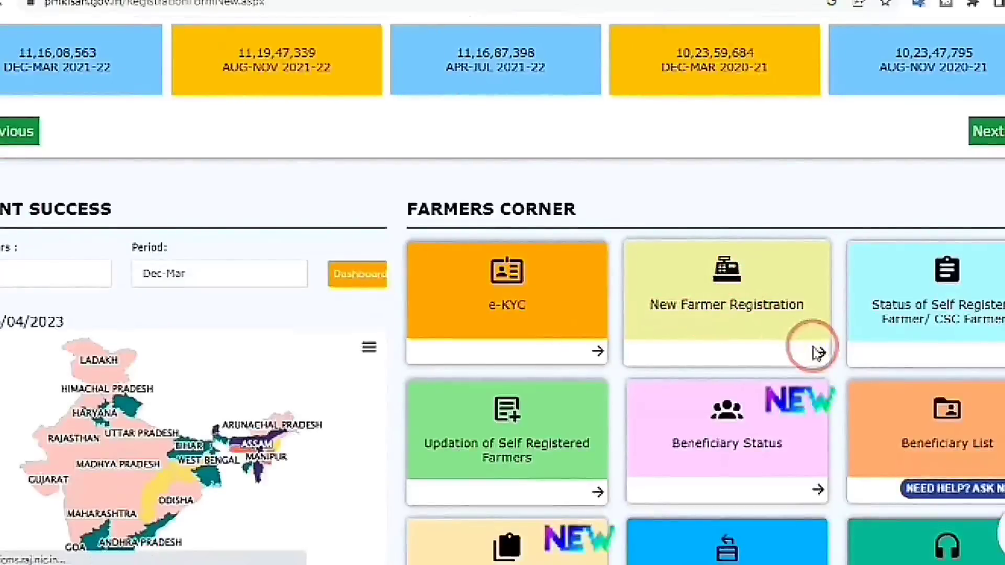
scroll(772, 346, "down", 2)
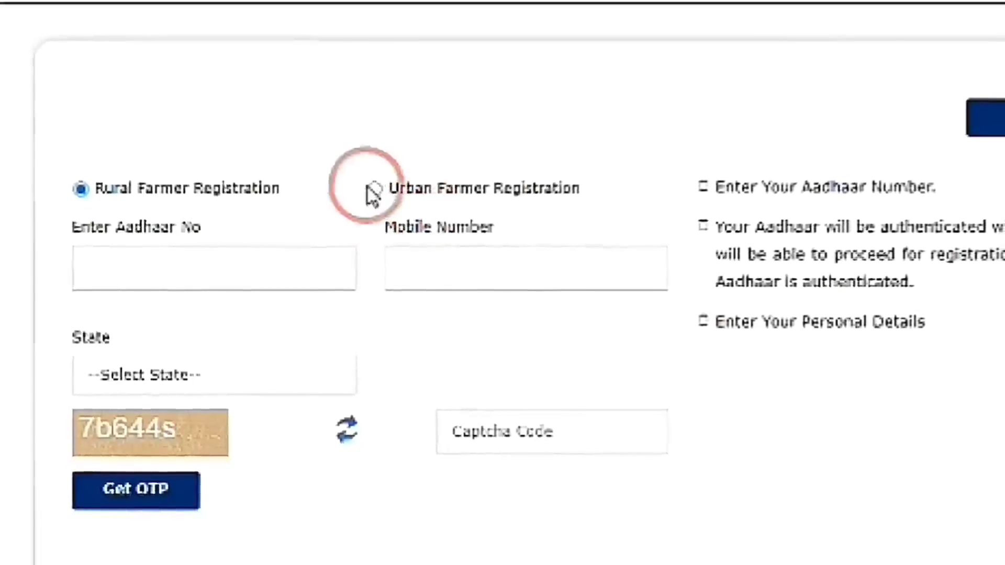
left_click(373, 191)
left_click(89, 198)
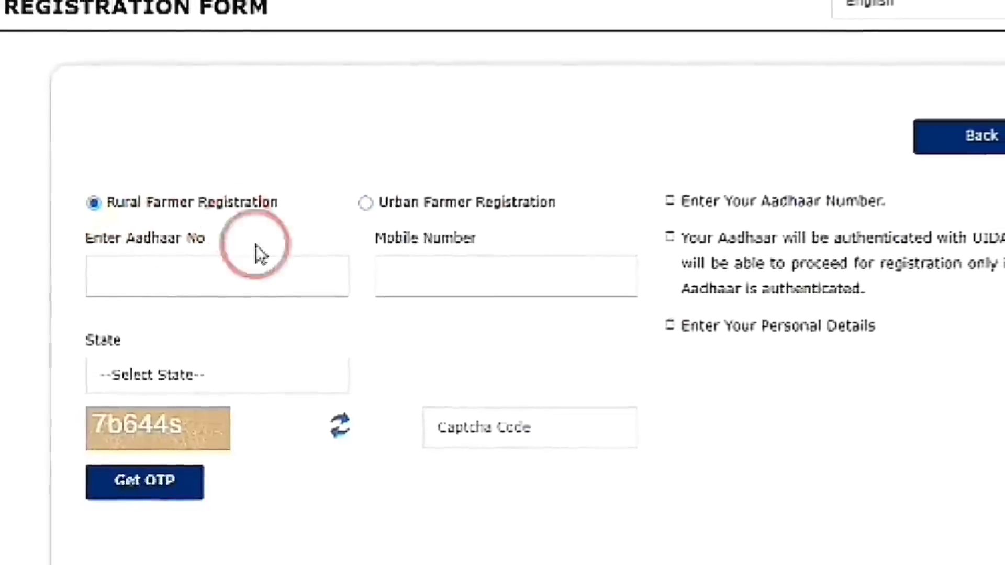
Fill in the farmer's Aadhaar number and mobile number, and select the farmer's state
left_click(147, 278)
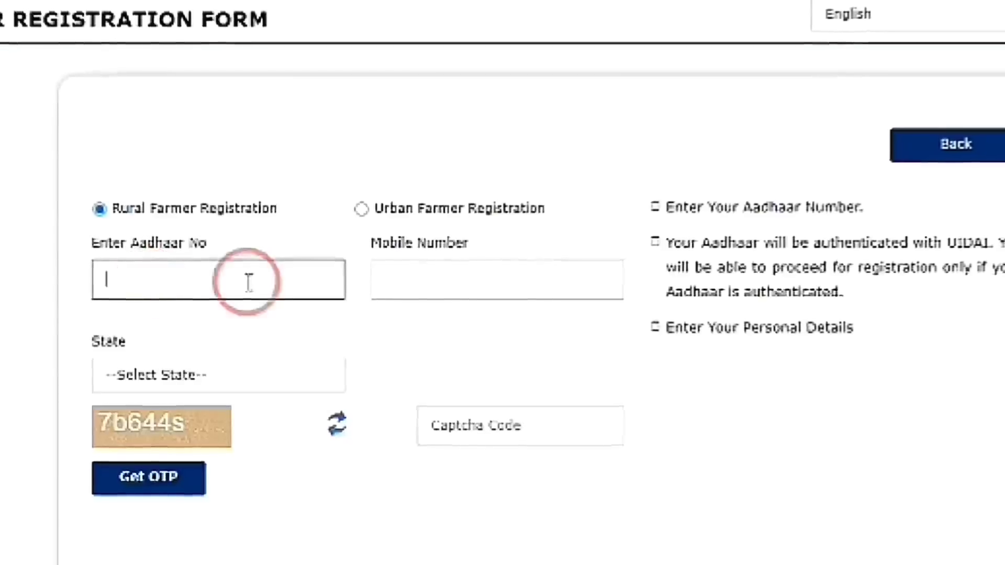
left_click(433, 279)
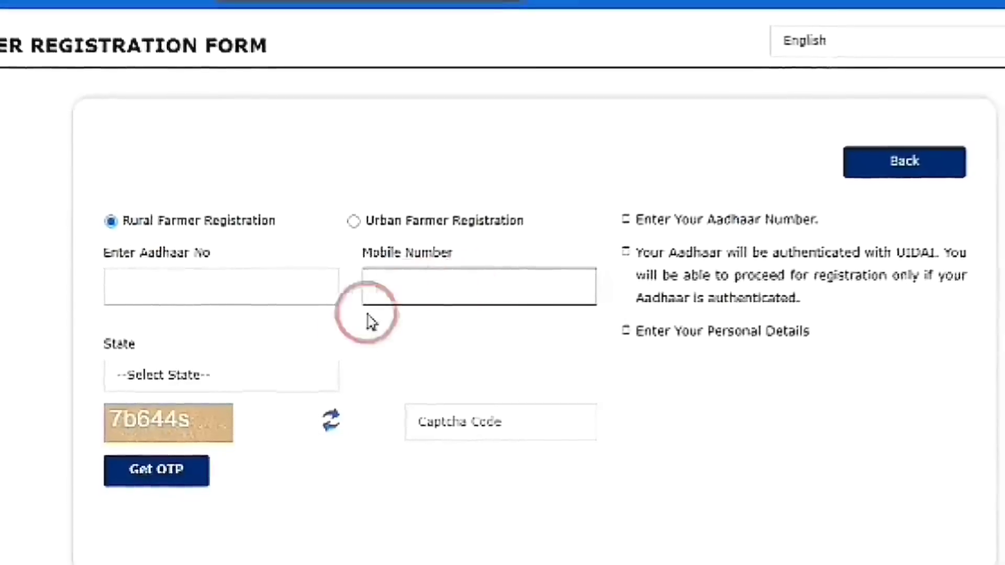
left_click(277, 379)
left_click(278, 379)
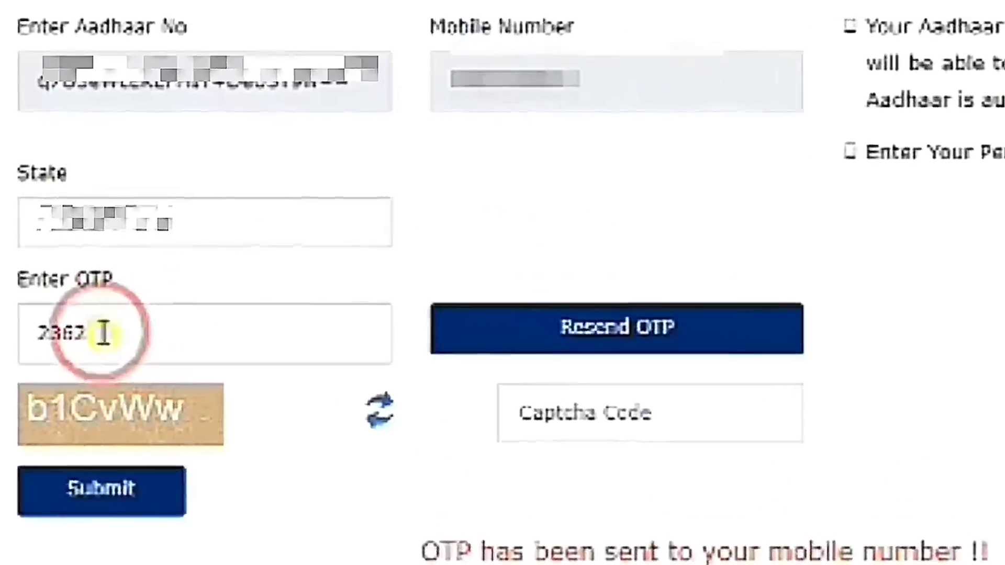
Enter the mobile OTP, the displayed captcha code and the Aadhaar registered mobile OTP
left_click_drag(40, 332, 218, 341)
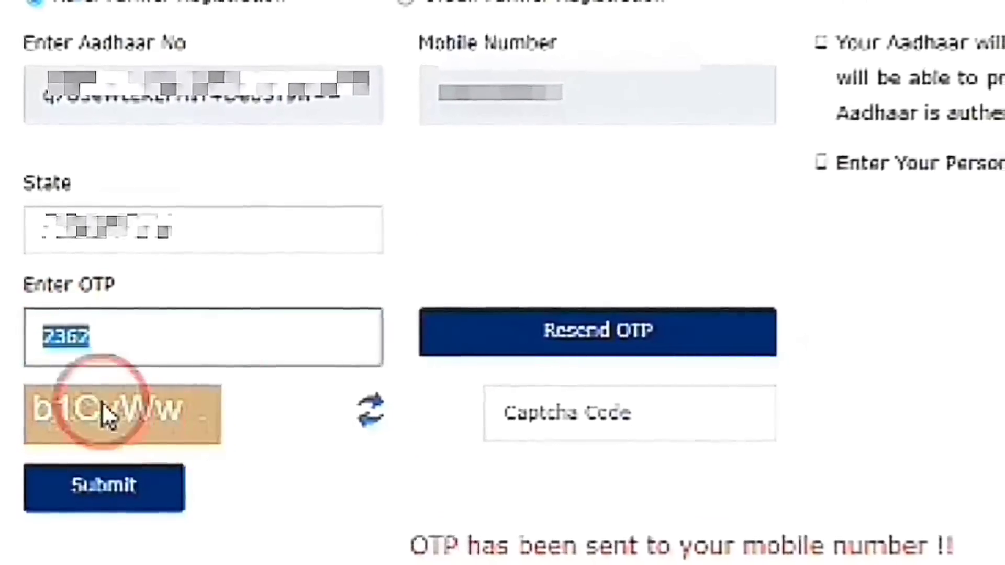
left_click(575, 432)
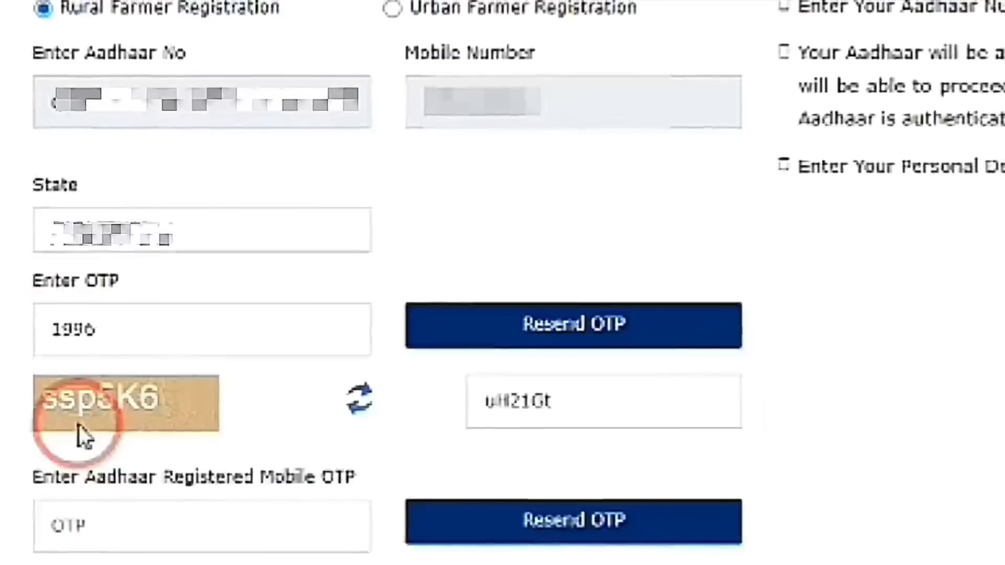
left_click(534, 411)
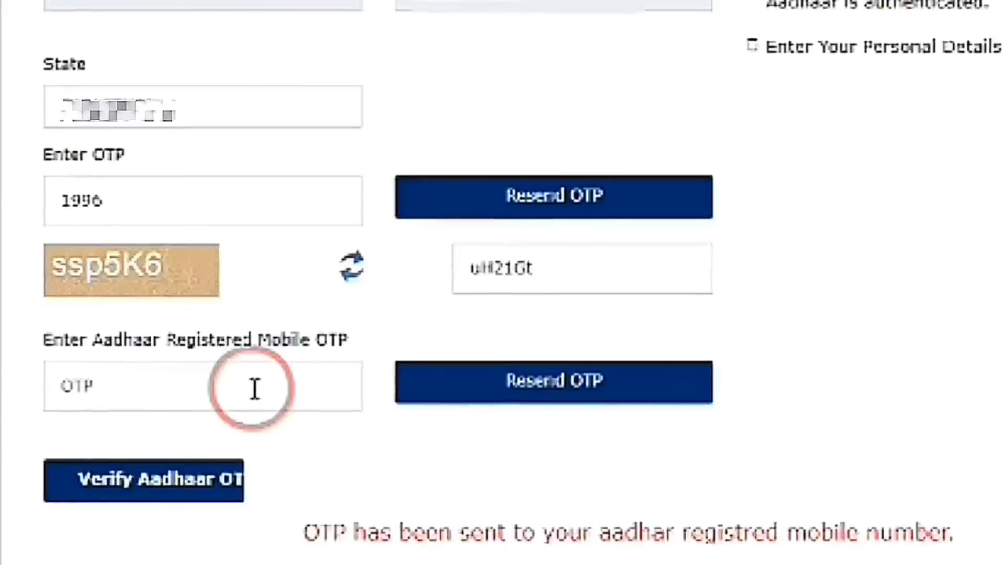
left_click(72, 387)
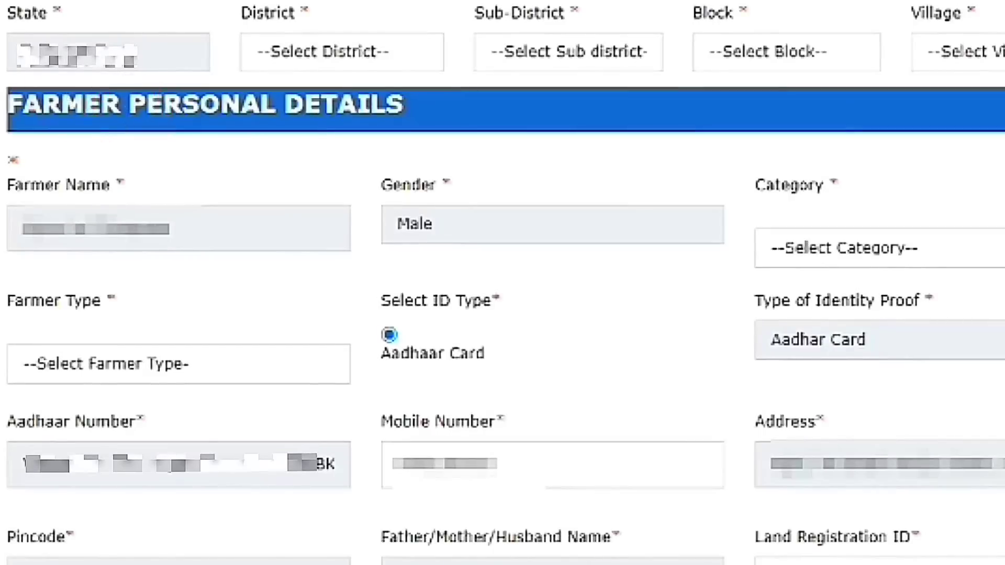
Select JAIPUR as the district and open the sub-district, block and village choices
left_click(299, 61)
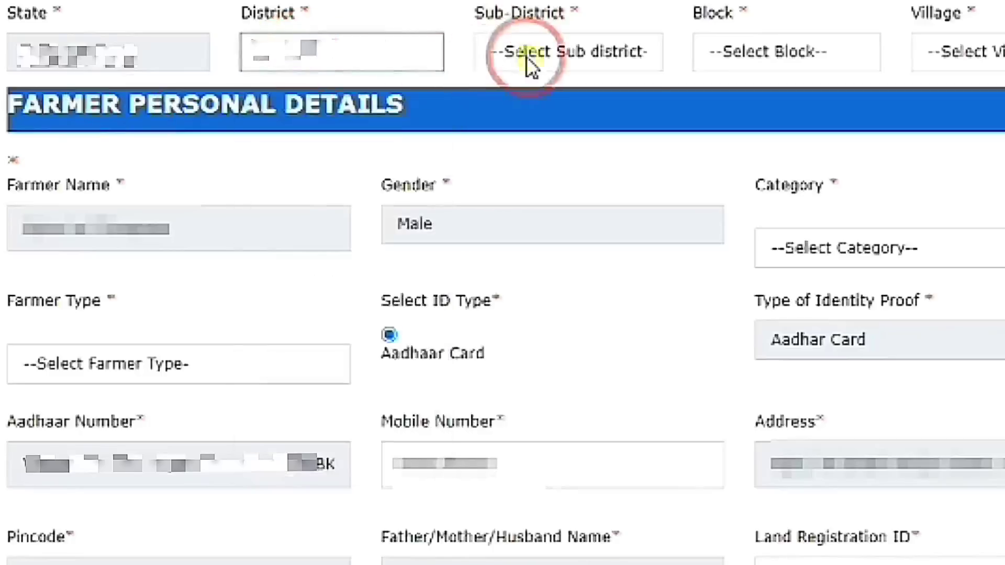
left_click(526, 57)
left_click(526, 57)
left_click(526, 56)
left_click(526, 55)
left_click(753, 55)
left_click(753, 57)
left_click(603, 62)
left_click(601, 61)
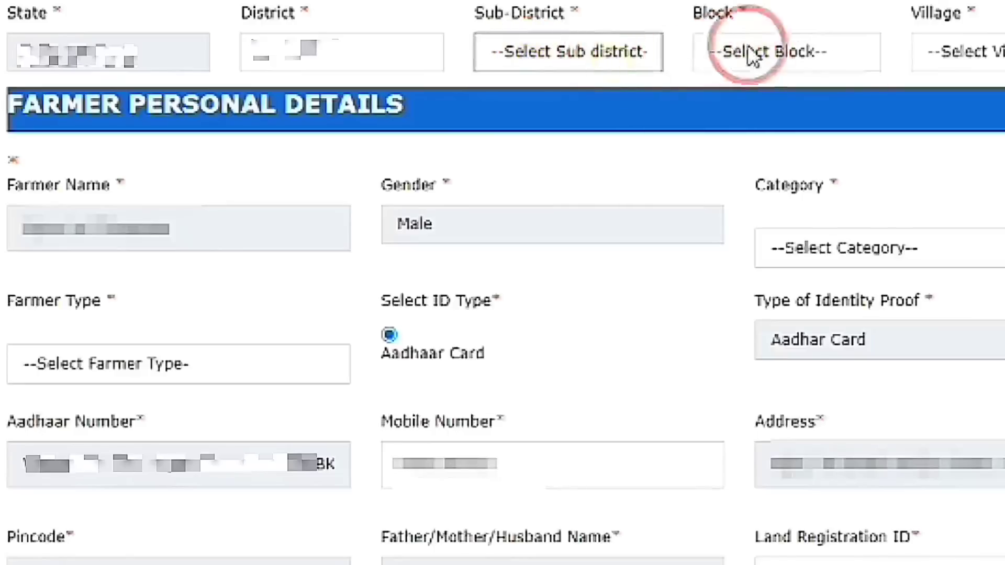
left_click(987, 65)
left_click(981, 61)
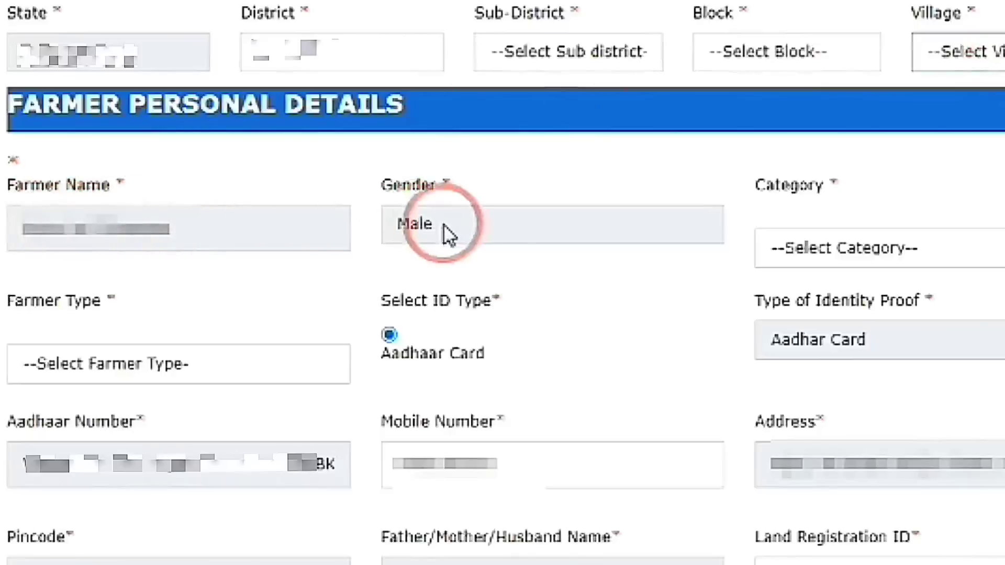
Set the farmer's category to General/Others and the farmer type to Small (1-2Ha)
left_click(850, 251)
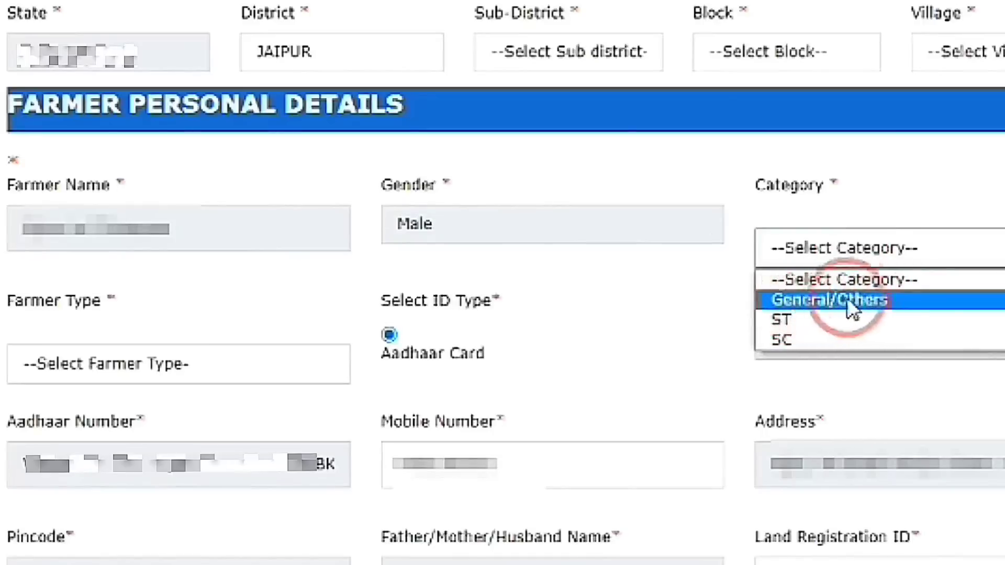
left_click(872, 300)
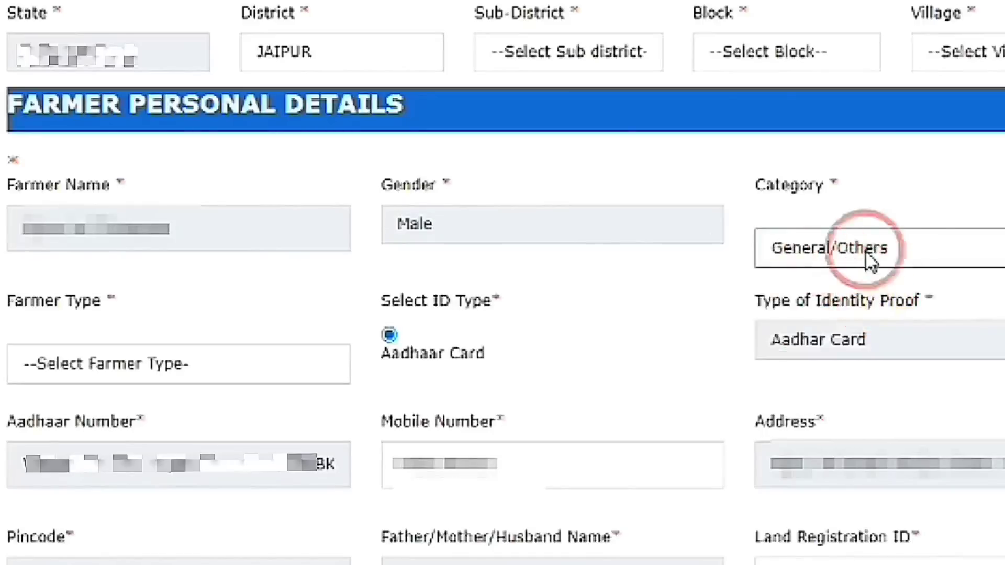
left_click(103, 369)
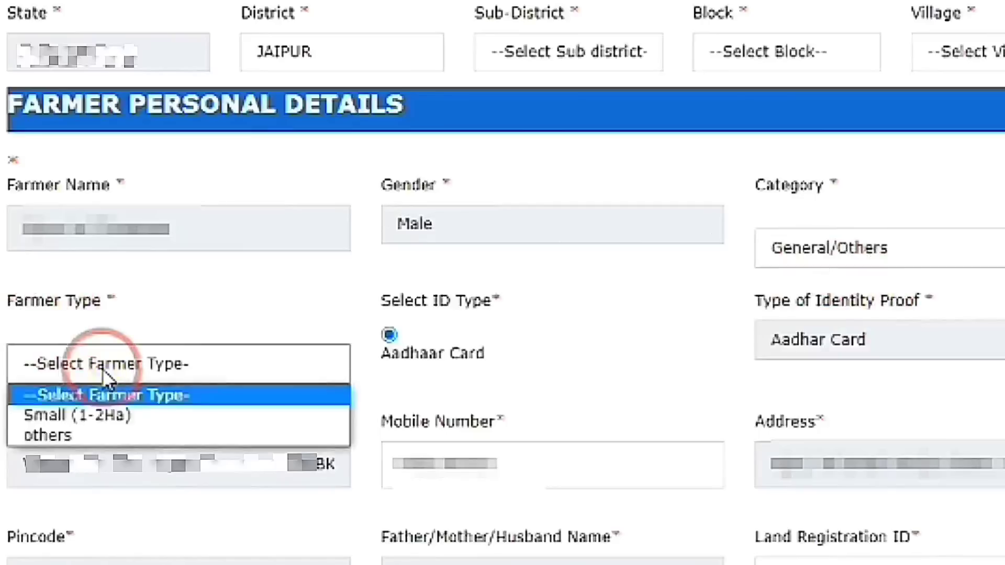
left_click(111, 419)
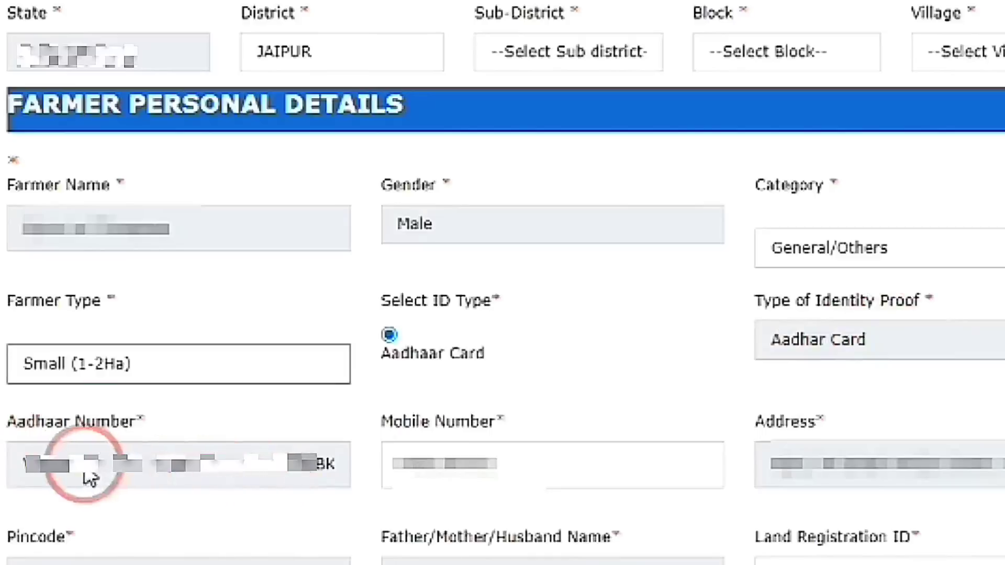
Check the farmer's mobile number in the personal details
left_click(466, 473)
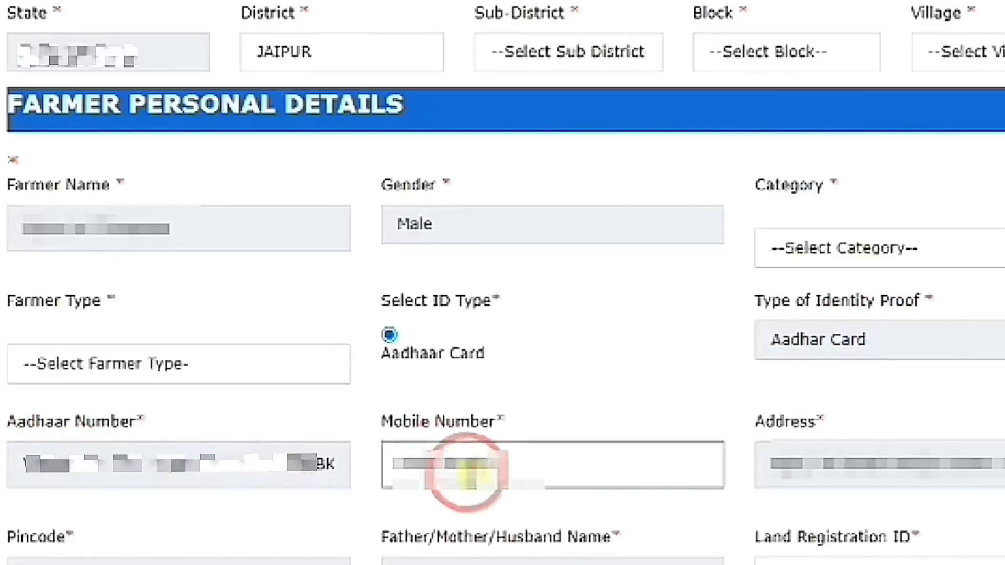
left_click_drag(469, 473, 404, 469)
left_click(631, 470)
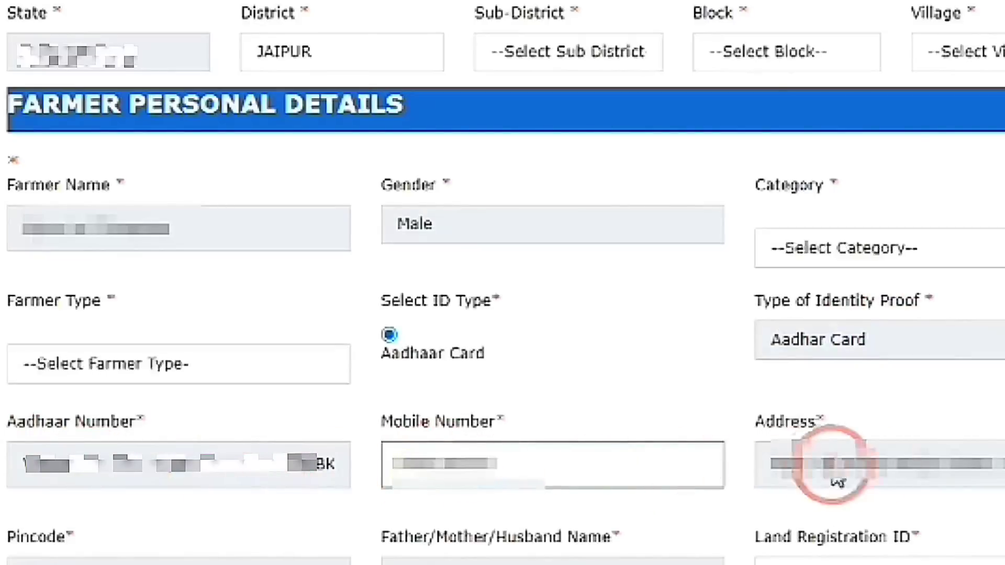
Fill in the land registration ID and set the acceptance for PM Kisan Mandhan Yojana to No
scroll(981, 466, "down", 1)
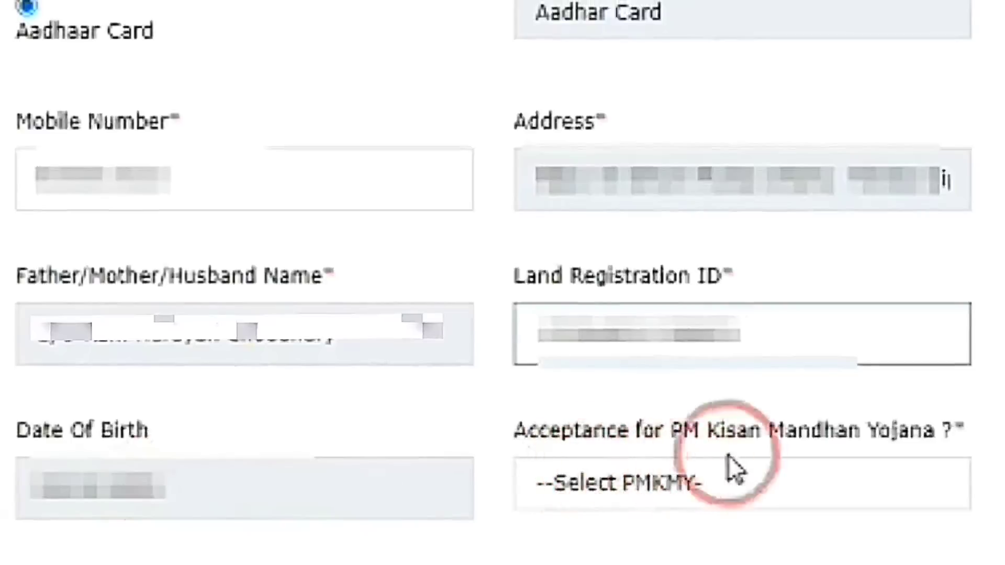
left_click(760, 494)
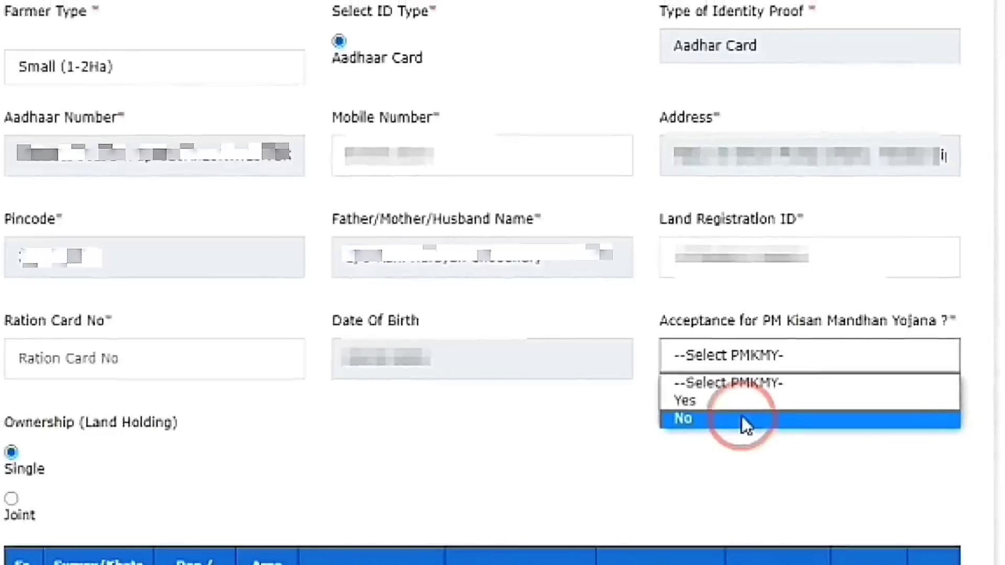
left_click(732, 417)
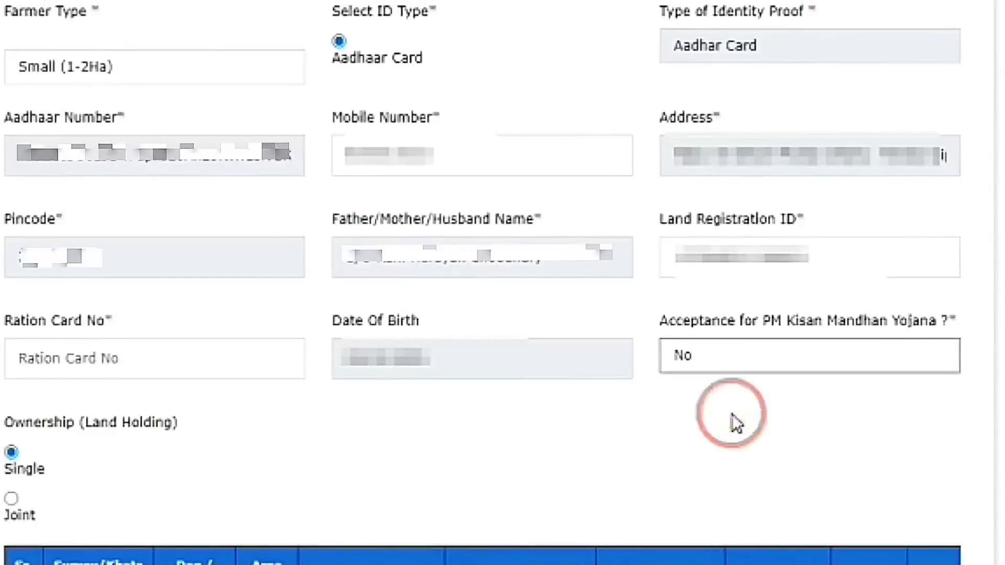
Set the land holding ownership to Joint and open the form for adding a land detail
scroll(377, 465, "down", 2)
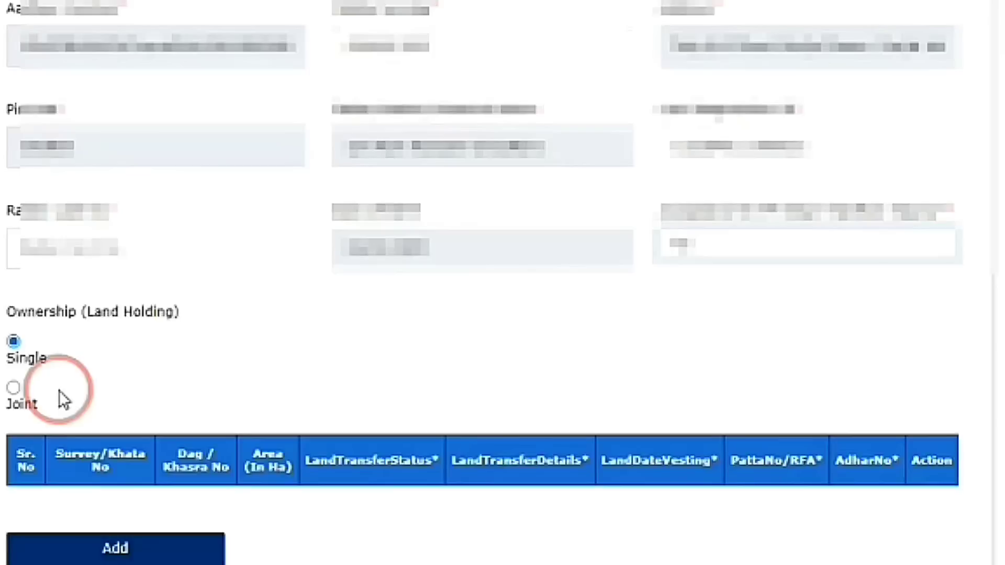
left_click(13, 387)
scroll(260, 393, "down", 2)
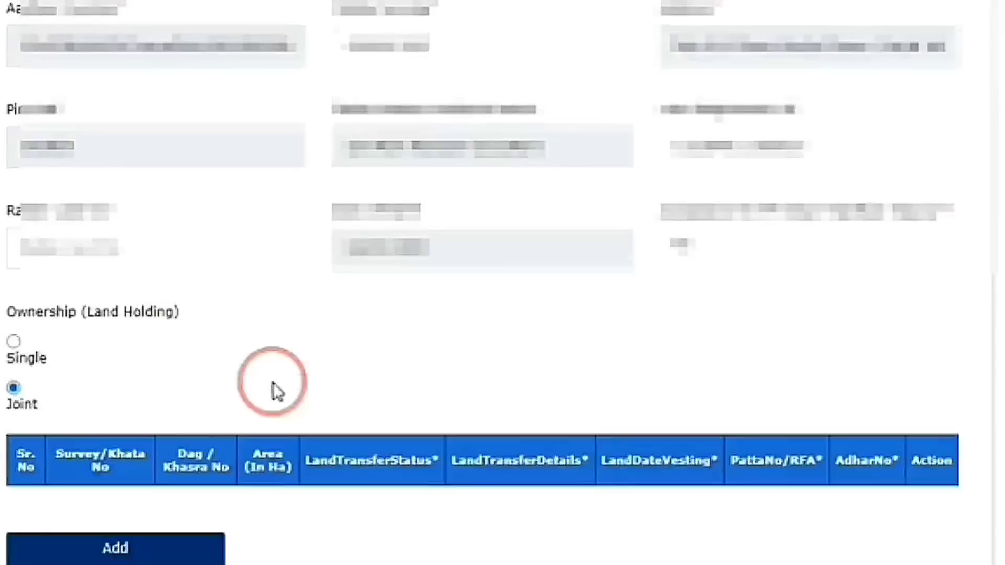
scroll(272, 393, "down", 3)
scroll(280, 384, "down", 1)
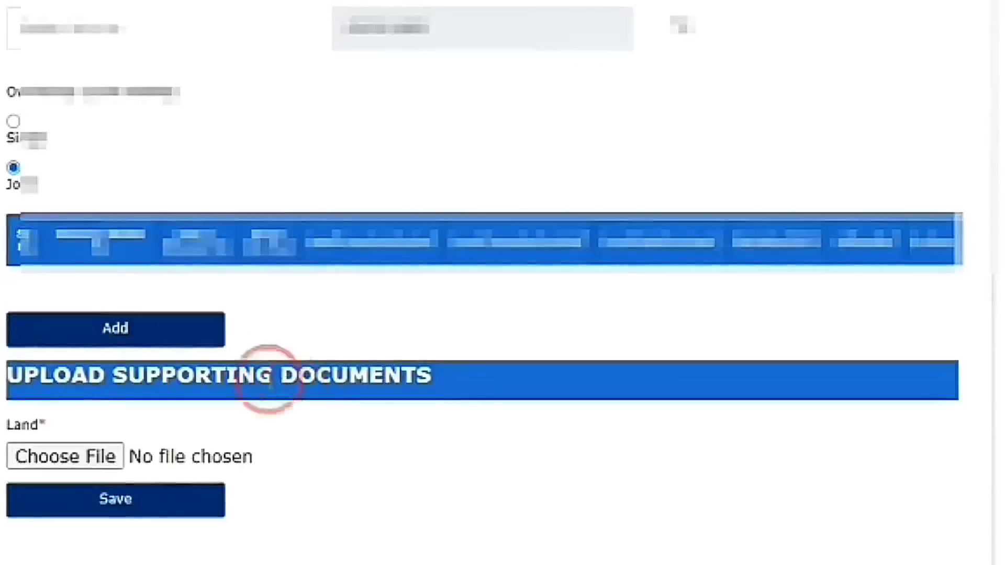
left_click(117, 357)
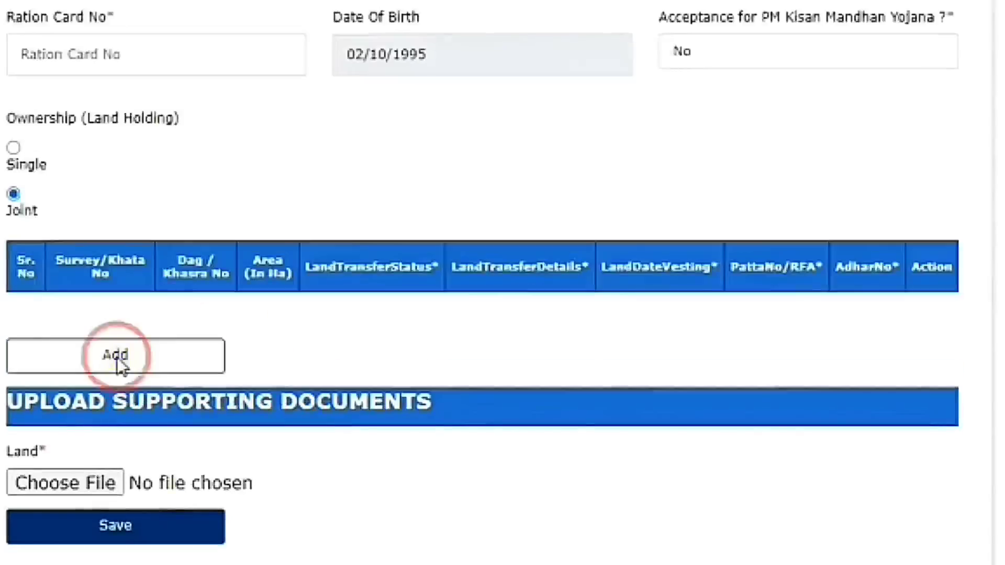
left_click(119, 359)
scroll(195, 371, "down", 3)
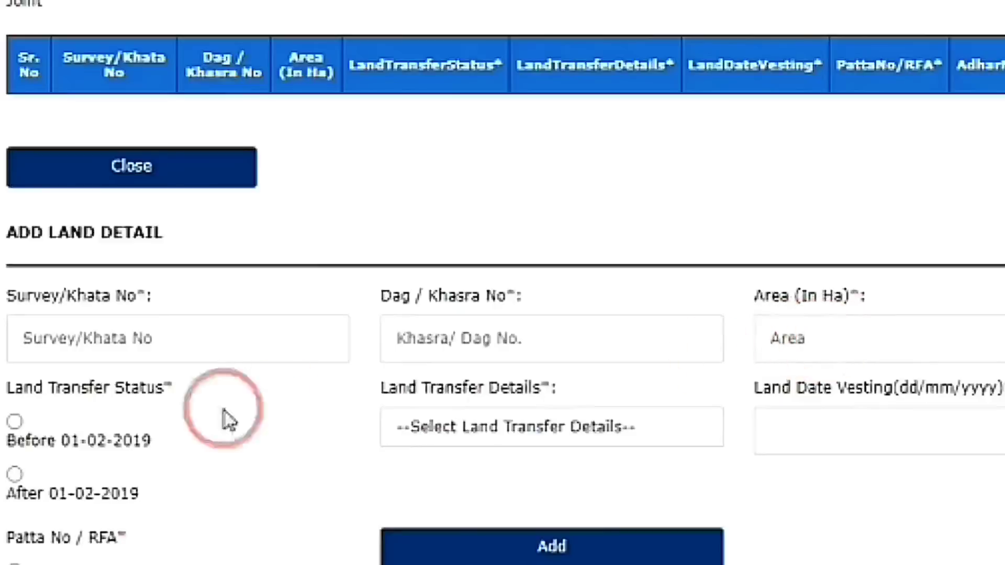
Set the land transfer status to After 01-02-2019 and the land transfer details to Death of Father, and activate the land date vesting field
scroll(282, 408, "down", 4)
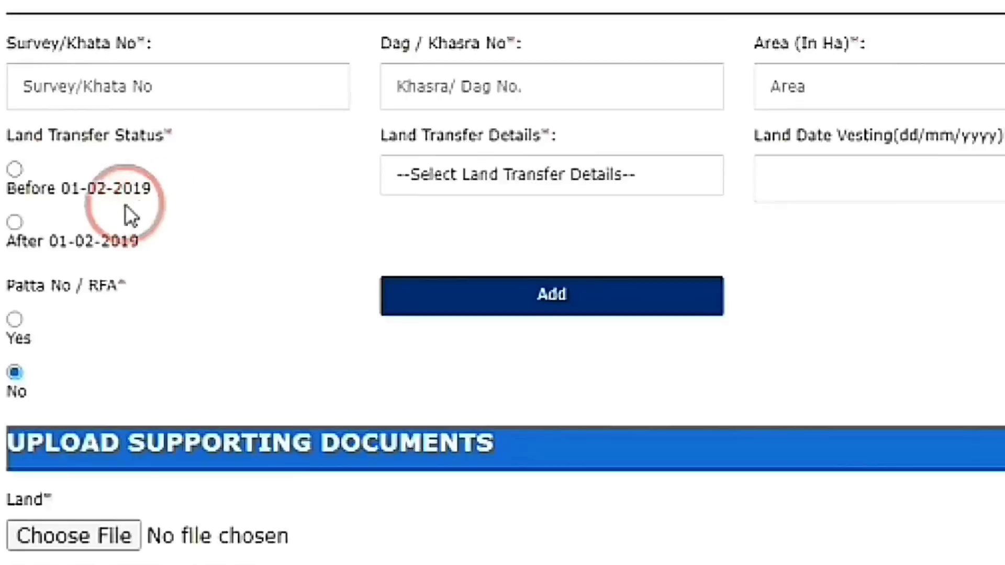
left_click(14, 171)
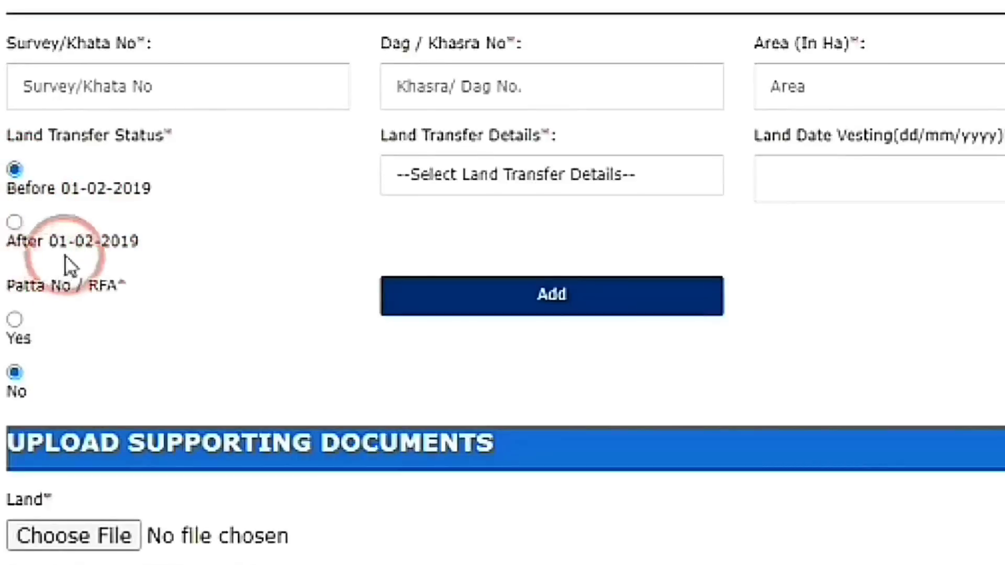
left_click(16, 223)
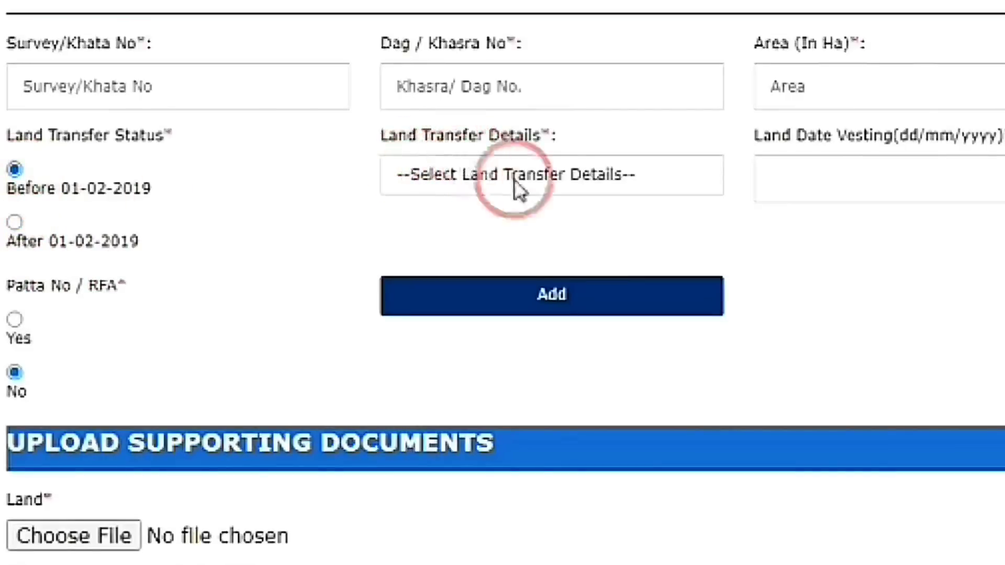
left_click(561, 180)
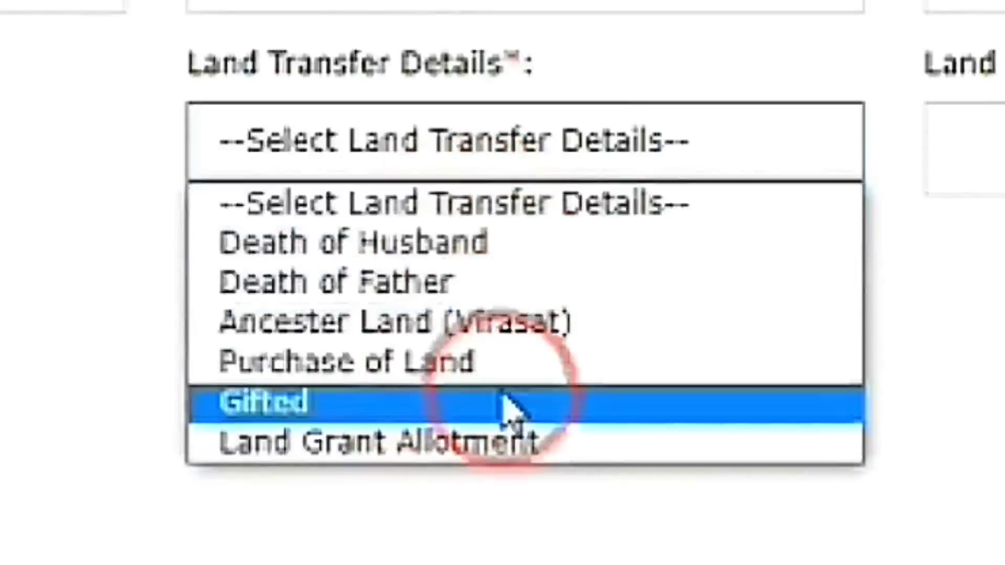
left_click(401, 283)
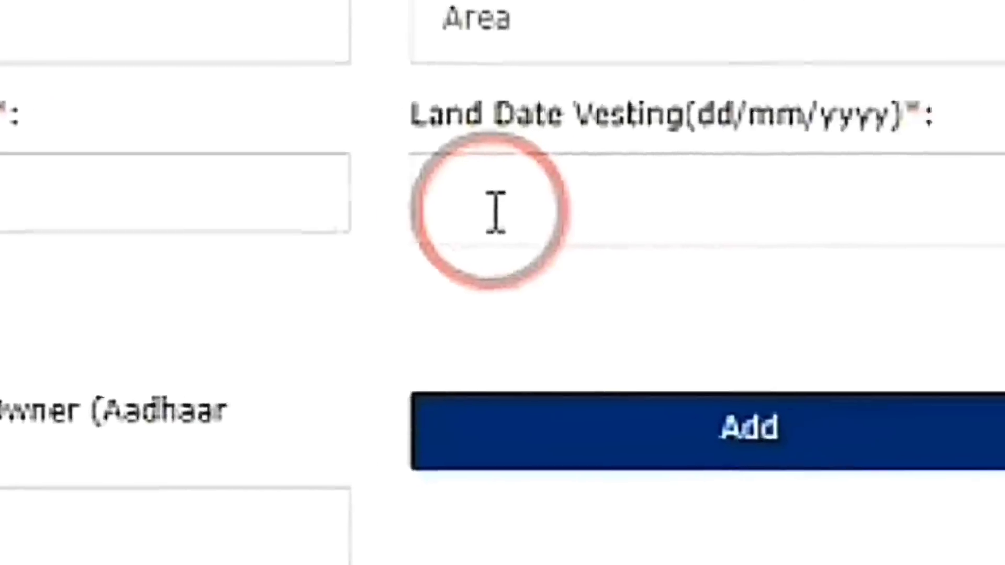
left_click(432, 214)
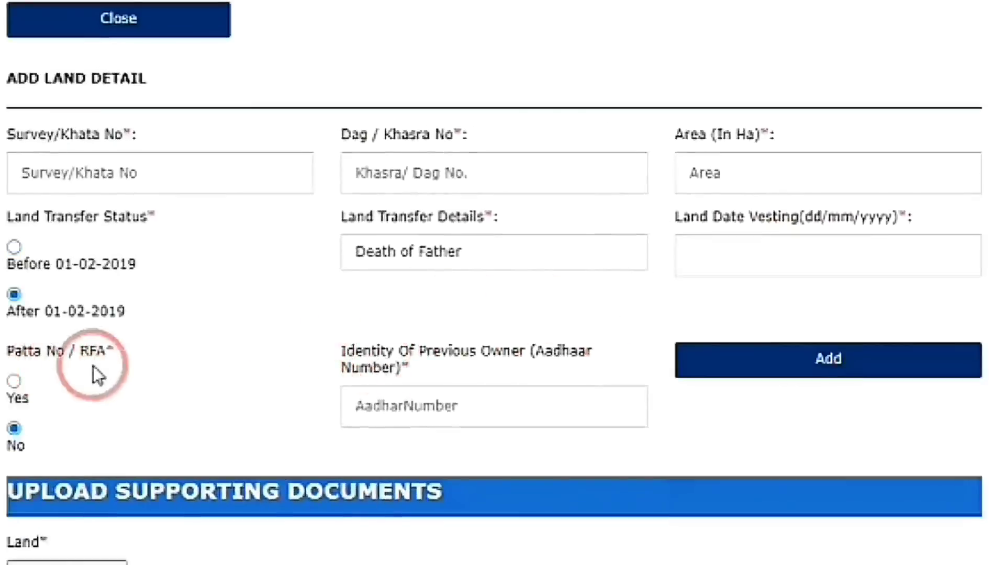
Choose No for Patta No / RFA and activate the previous owner's Aadhaar number field
left_click(19, 384)
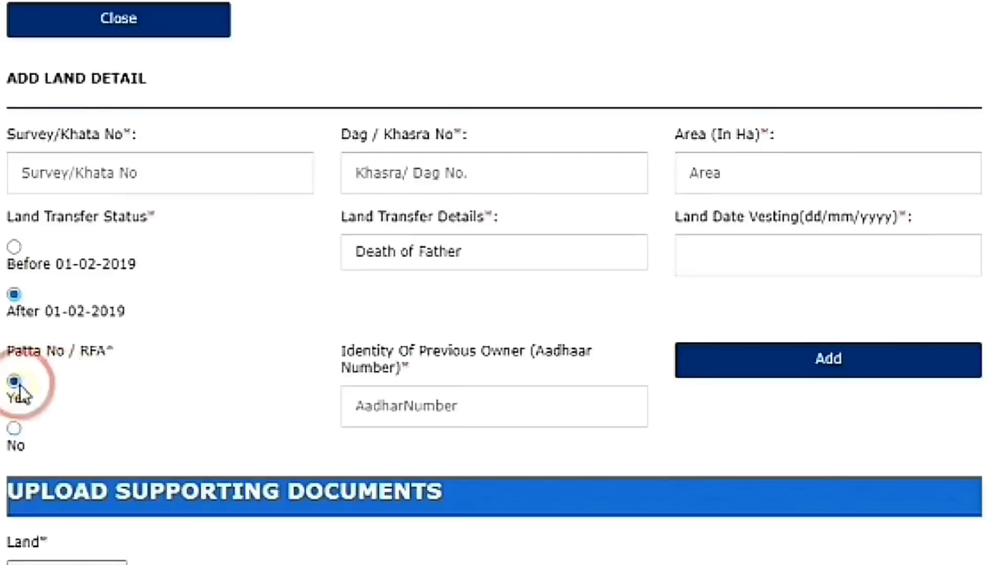
left_click(24, 431)
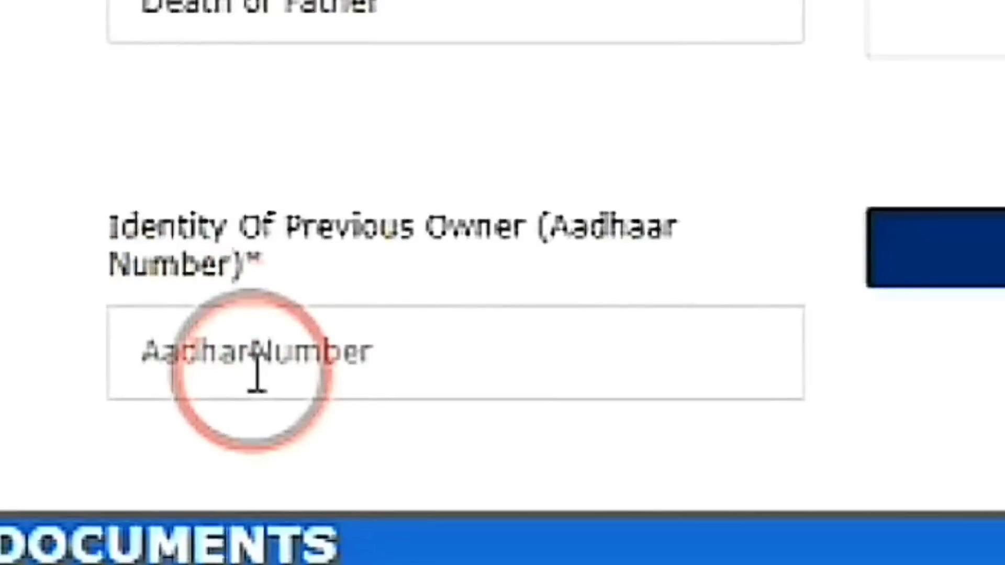
left_click(406, 371)
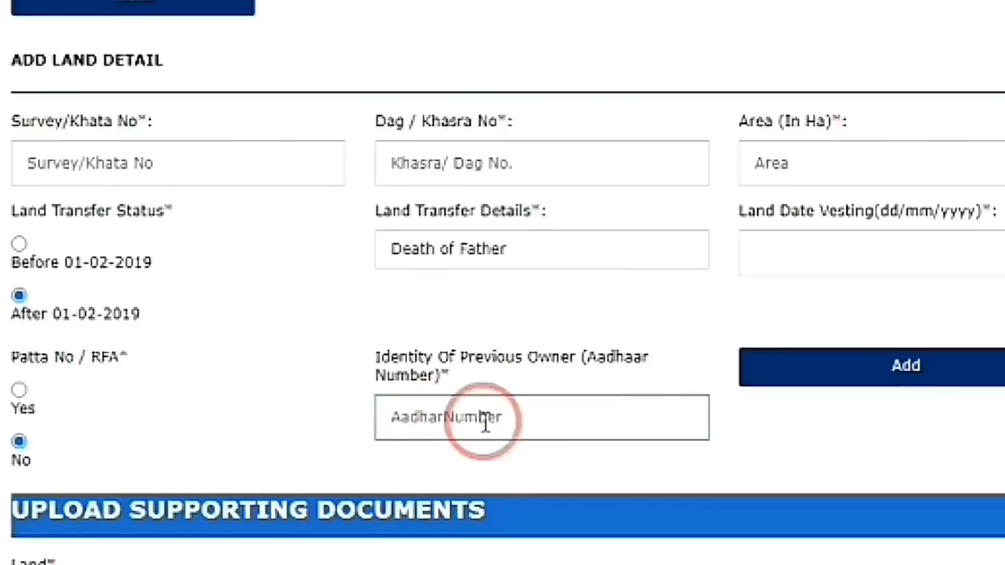
Set the land holding ownership to Single and go to the supporting documents section for the land file
scroll(486, 423, "up", 1)
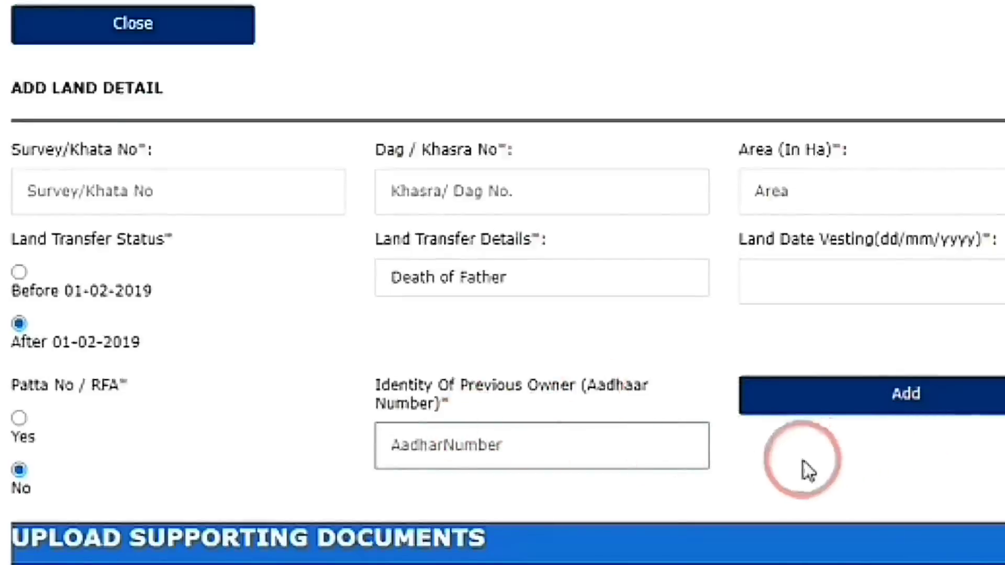
scroll(598, 398, "up", 2)
scroll(598, 399, "up", 2)
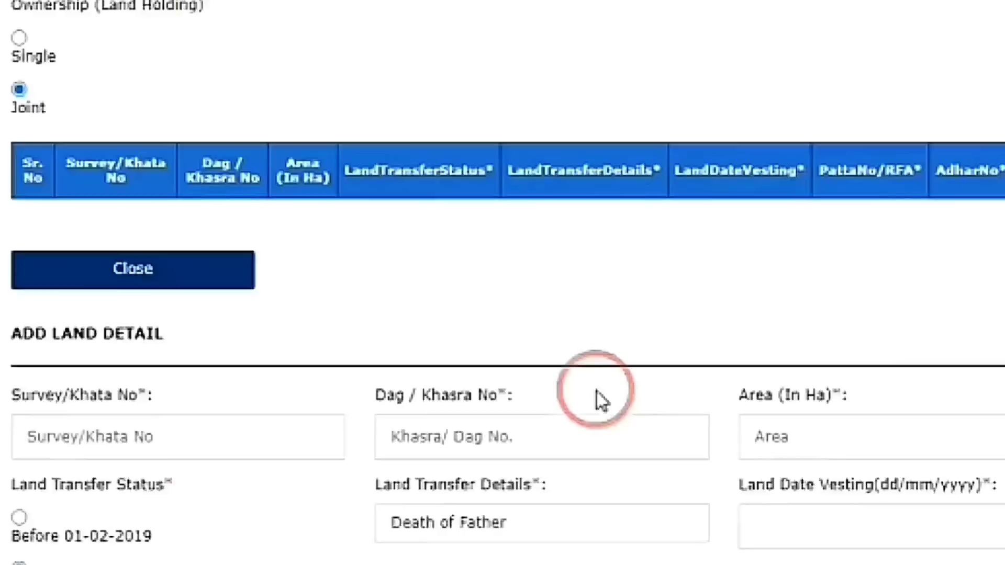
left_click(21, 36)
scroll(596, 403, "up", 8)
scroll(594, 411, "down", 10)
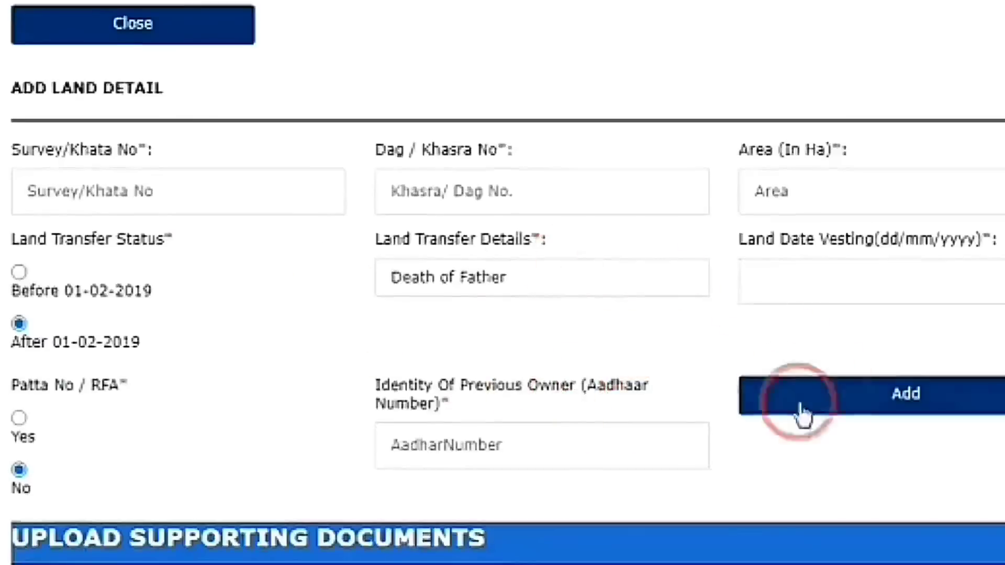
scroll(785, 382, "down", 5)
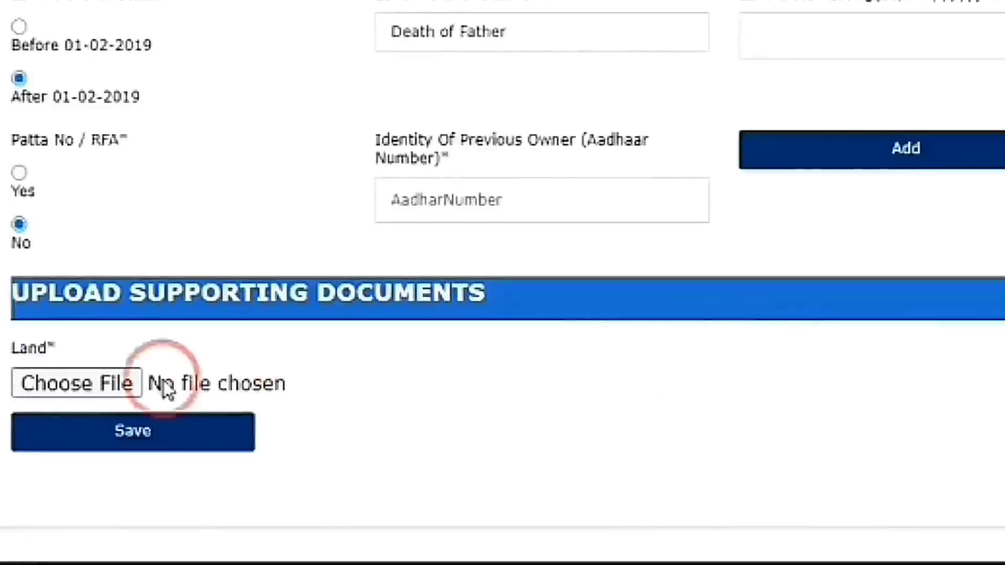